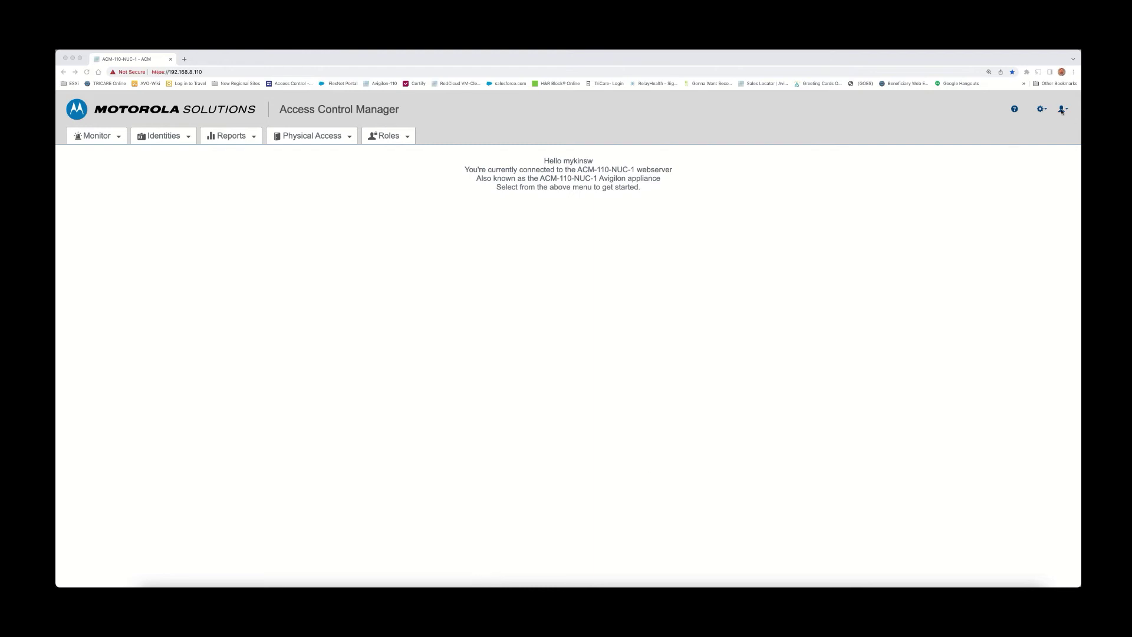
# Step: Open the Collaborations list from the Access Control Manager system settings
pyautogui.click(1043, 110)
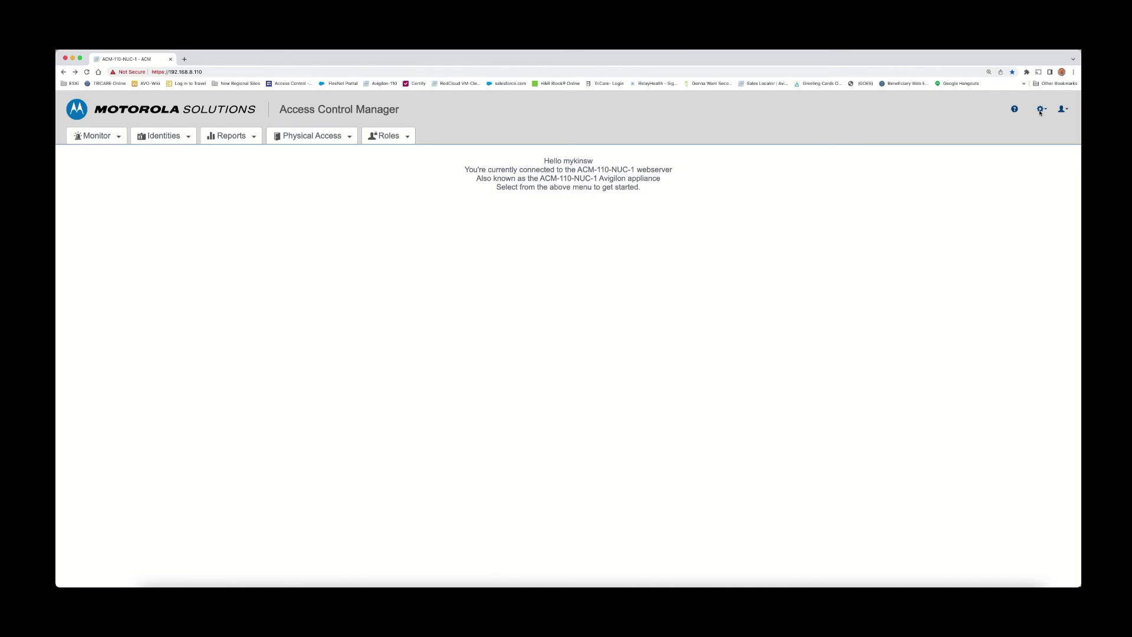
pyautogui.click(1042, 110)
pyautogui.click(1015, 165)
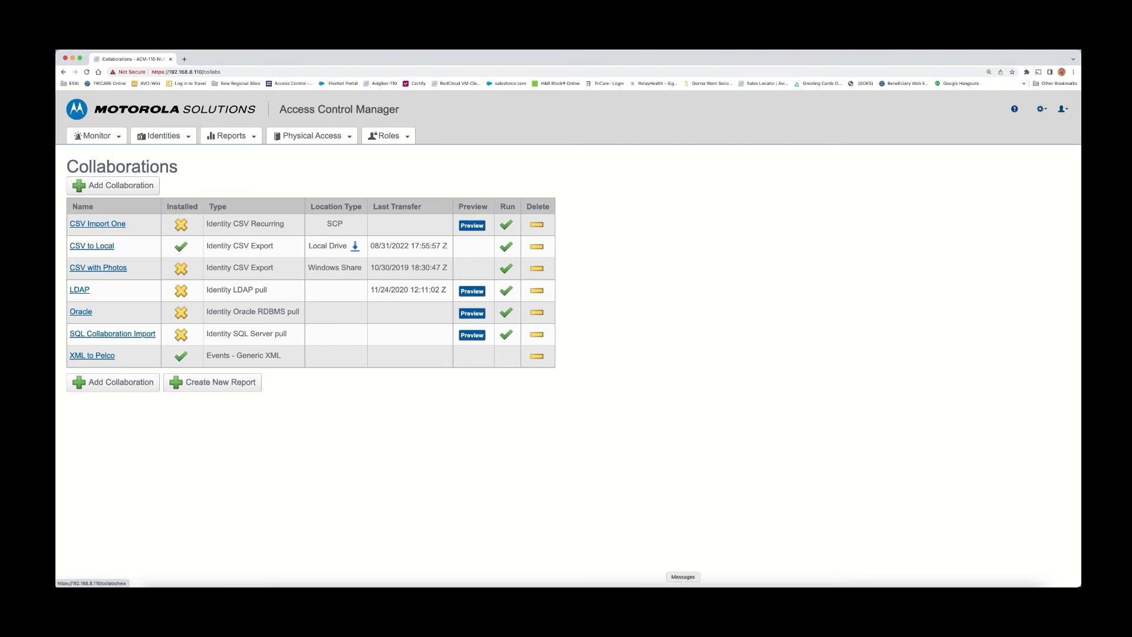
# Step: Switch to the Windows 10 Pro - NUC session and review the access control integration's settings, scripts, custom situations, event map and camera associations
pyautogui.rightClick(825, 585)
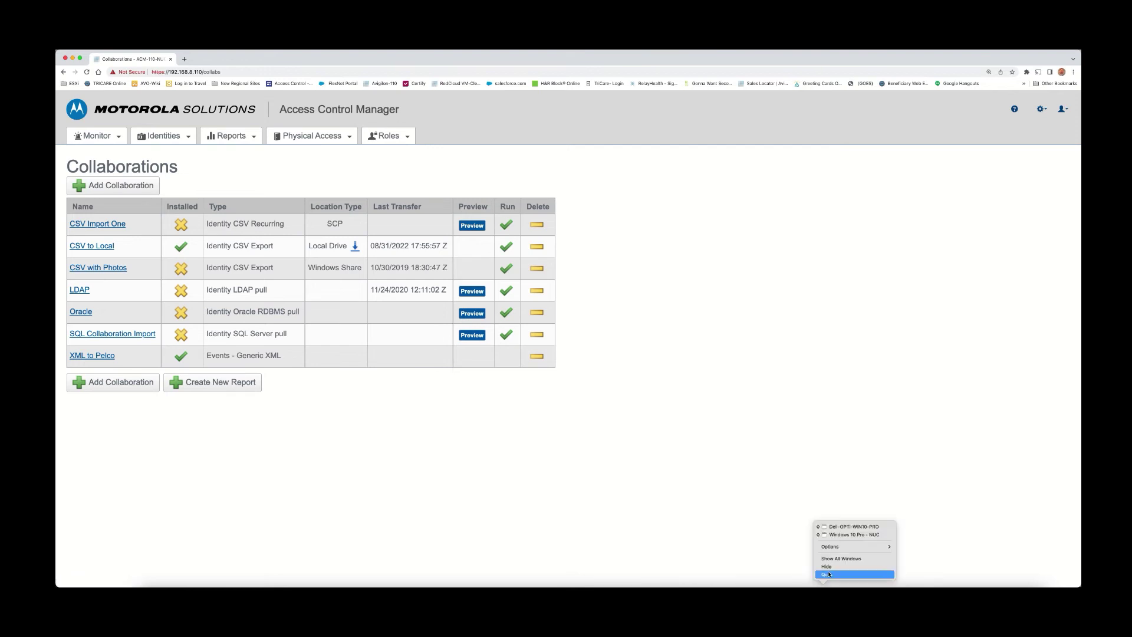
pyautogui.click(842, 535)
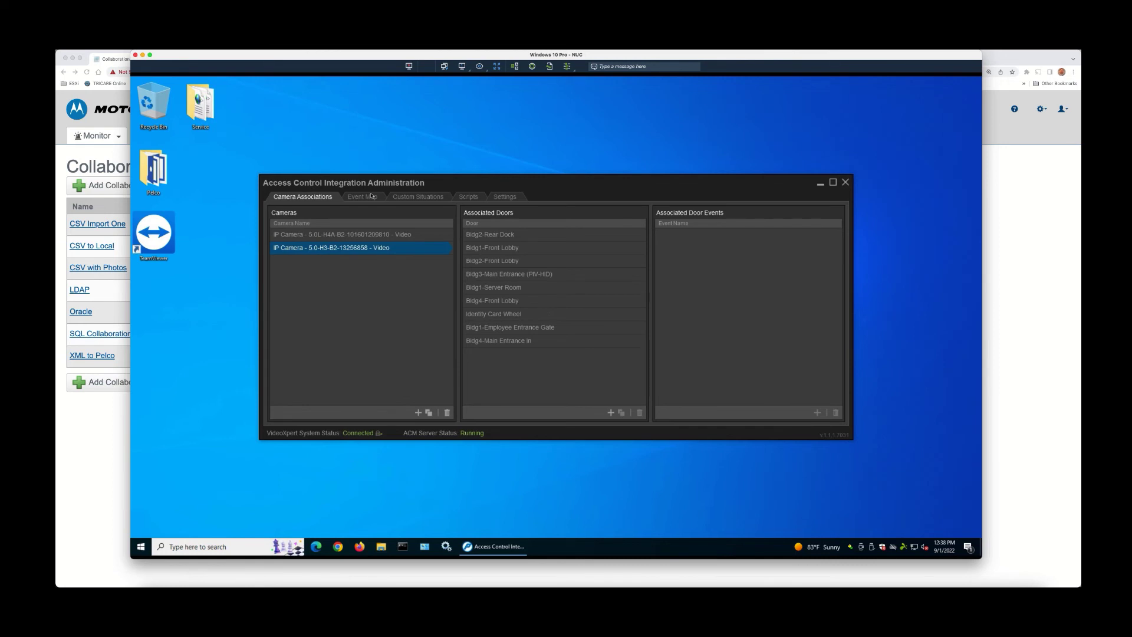
pyautogui.click(505, 199)
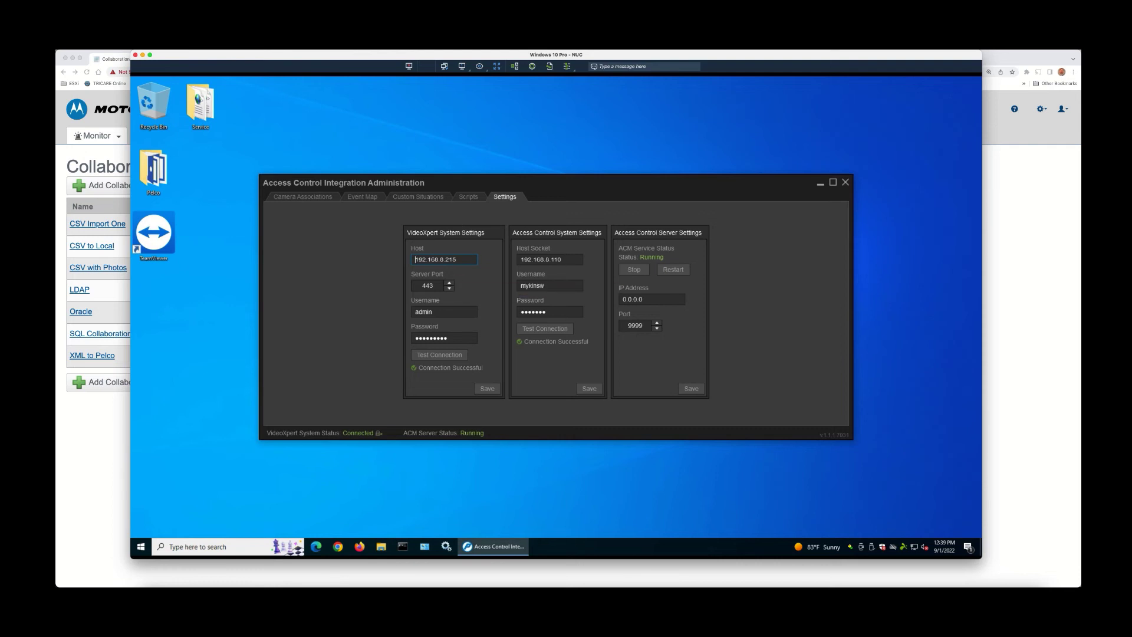
pyautogui.click(471, 198)
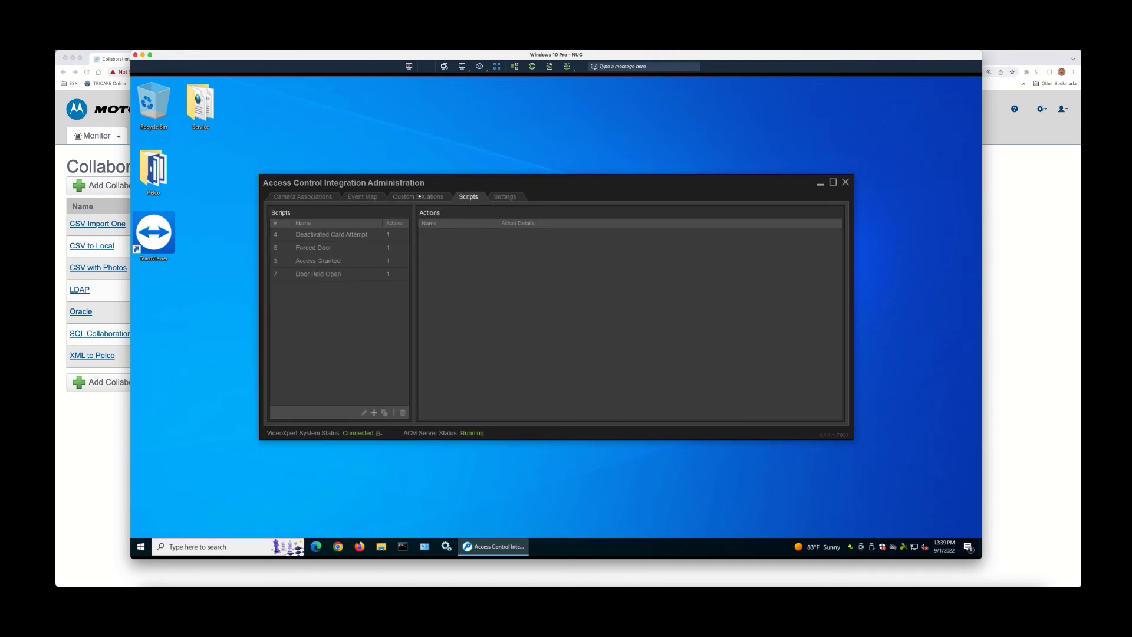
pyautogui.click(416, 198)
pyautogui.click(358, 199)
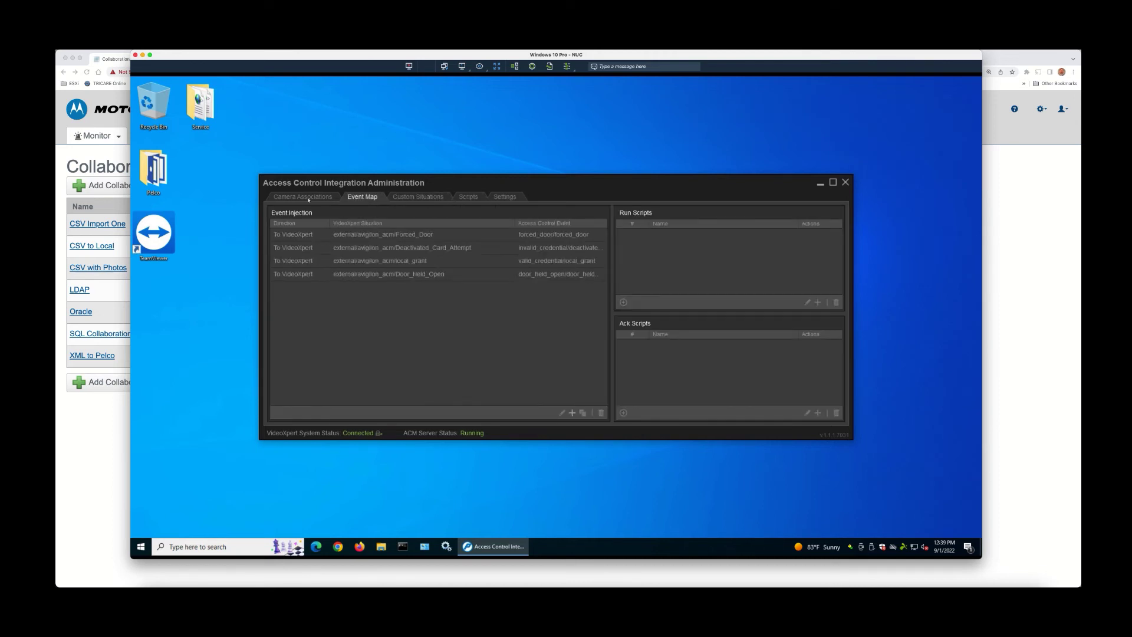
pyautogui.click(308, 199)
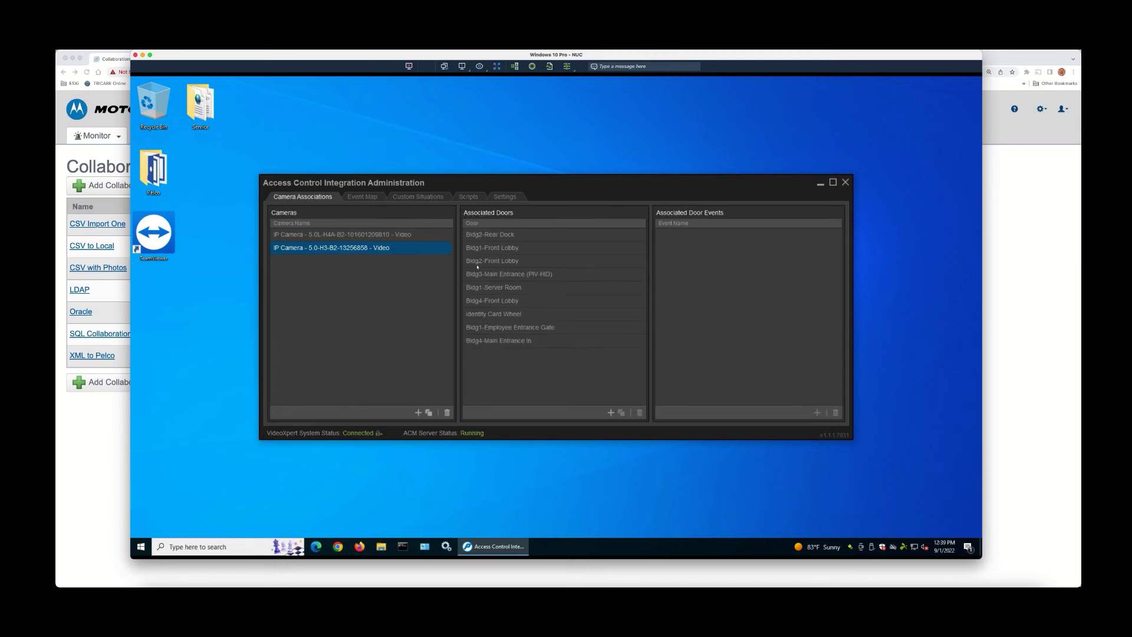
# Step: Switch to the Dell-OPTI-WIN10-PRO session, unlock the Bldg4-Front Lobby door from the Main Office map, and relock it in the Access Points list
pyautogui.rightClick(824, 590)
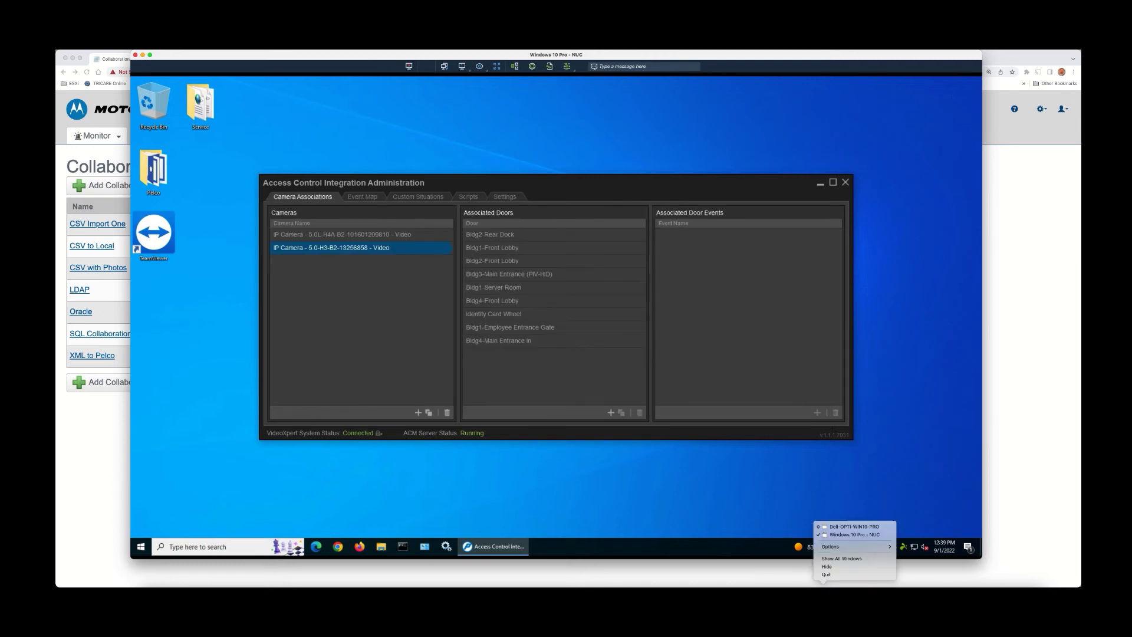
pyautogui.click(852, 527)
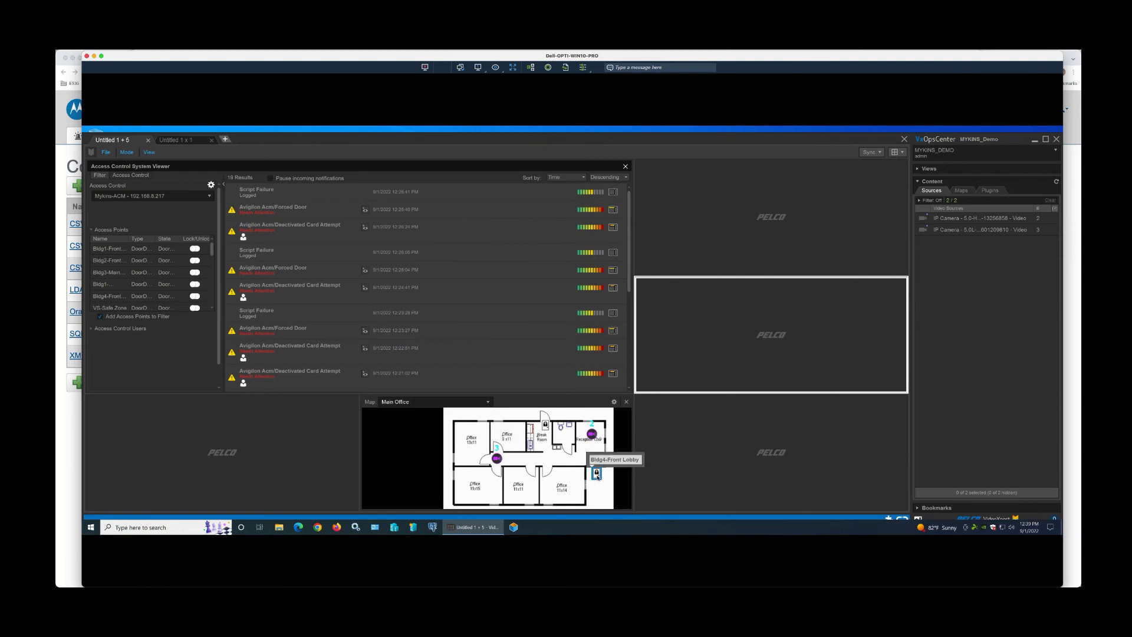
pyautogui.click(596, 475)
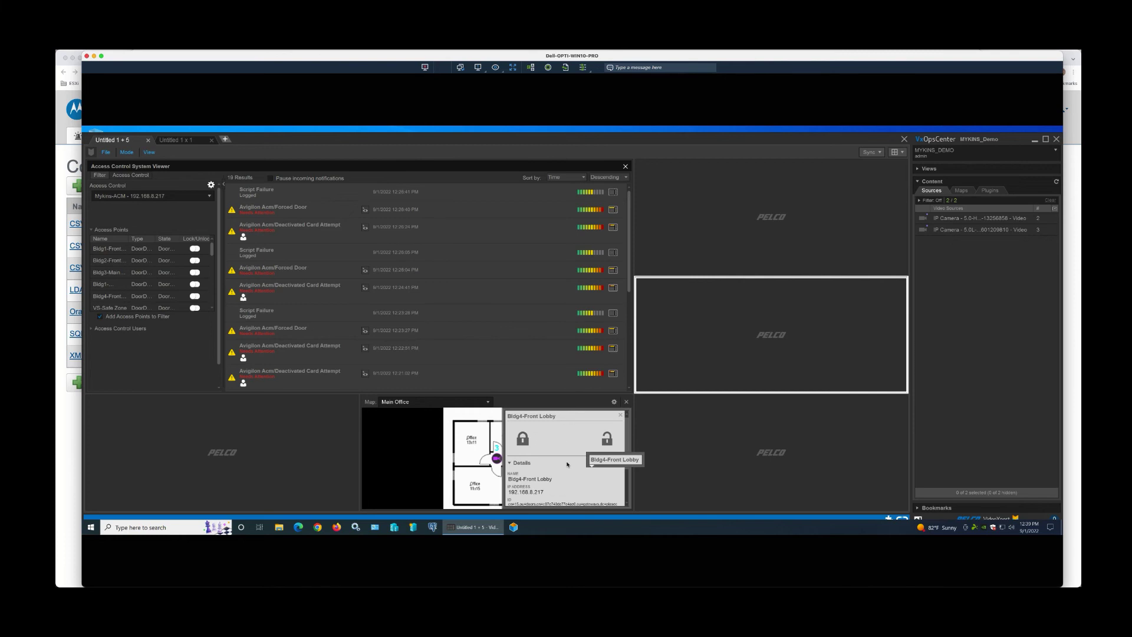
pyautogui.click(608, 444)
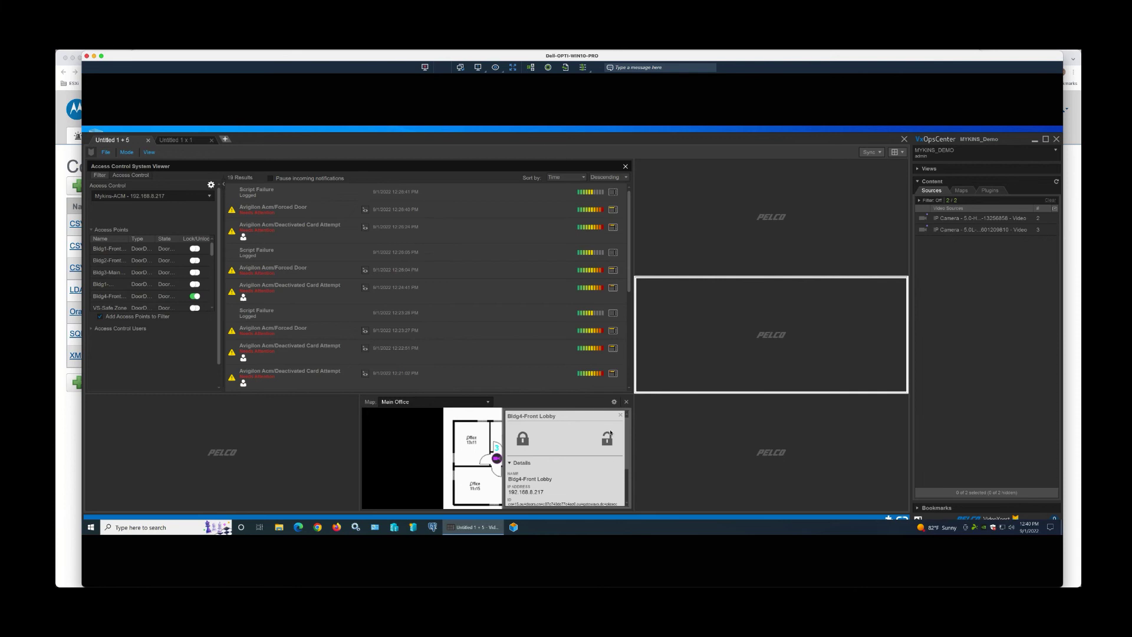
pyautogui.click(622, 414)
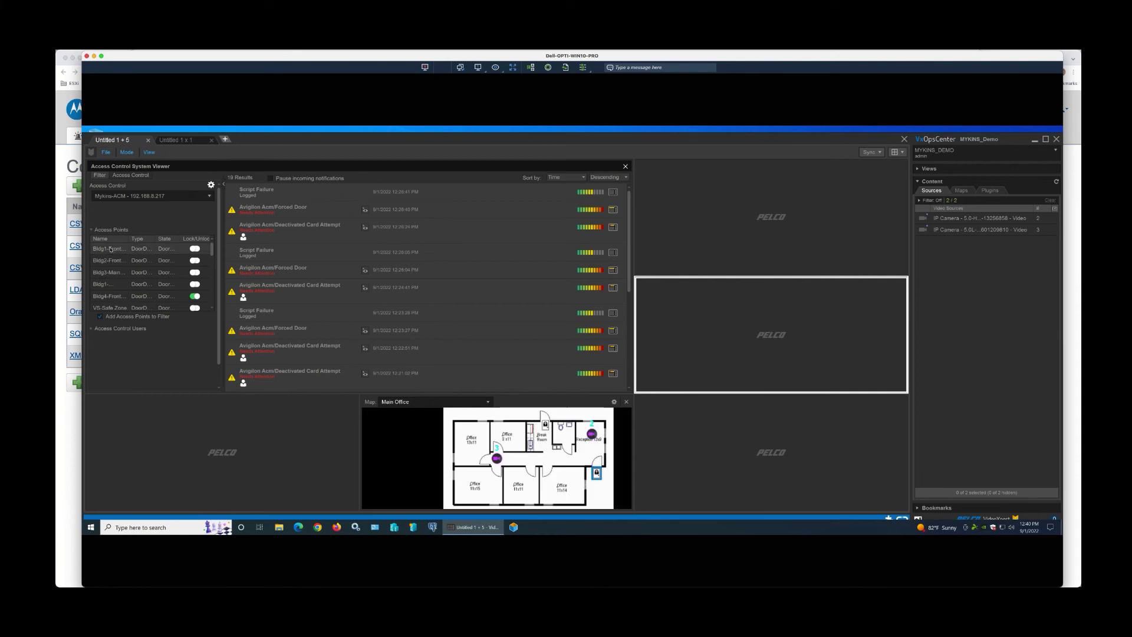
pyautogui.click(194, 296)
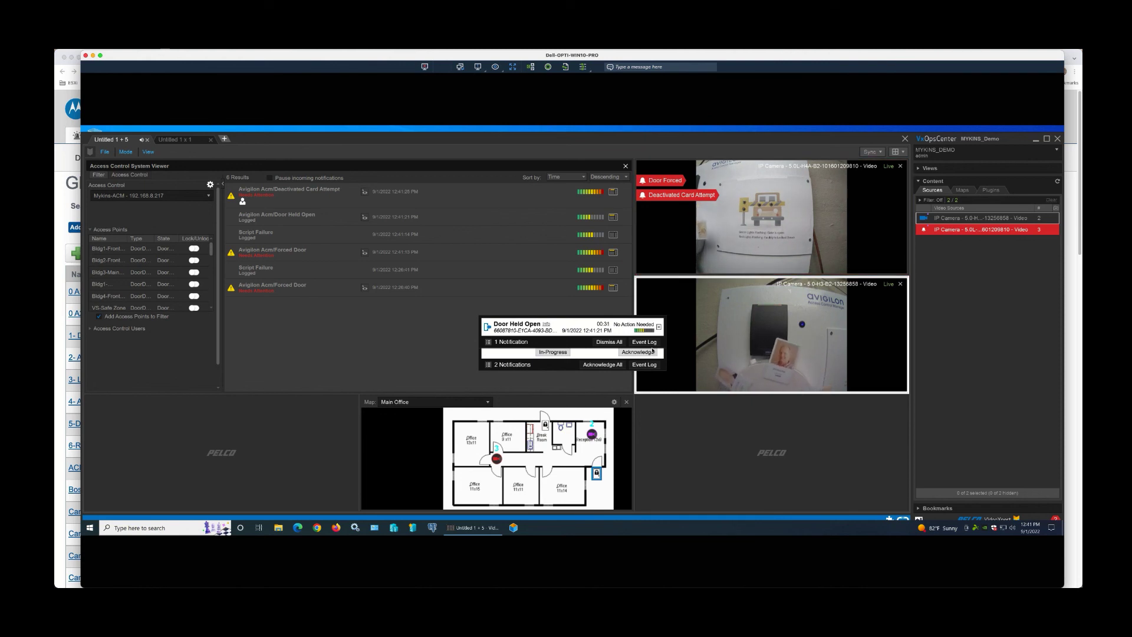
# Step: Dismiss the Door Held Open notification and acknowledge all remaining event notifications
pyautogui.click(621, 343)
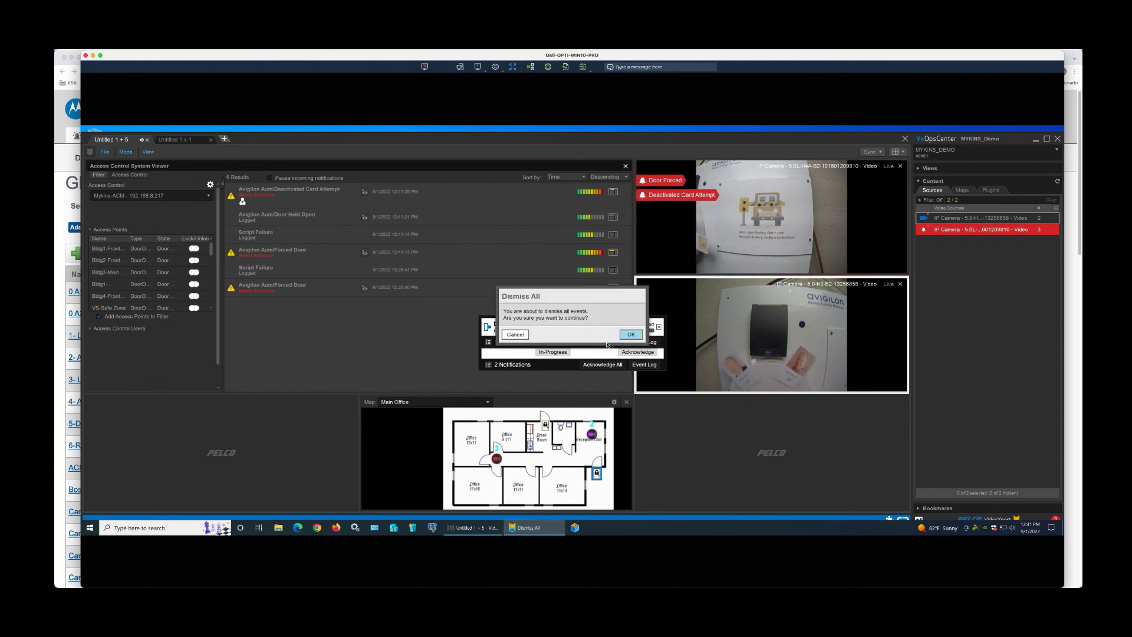
pyautogui.click(630, 335)
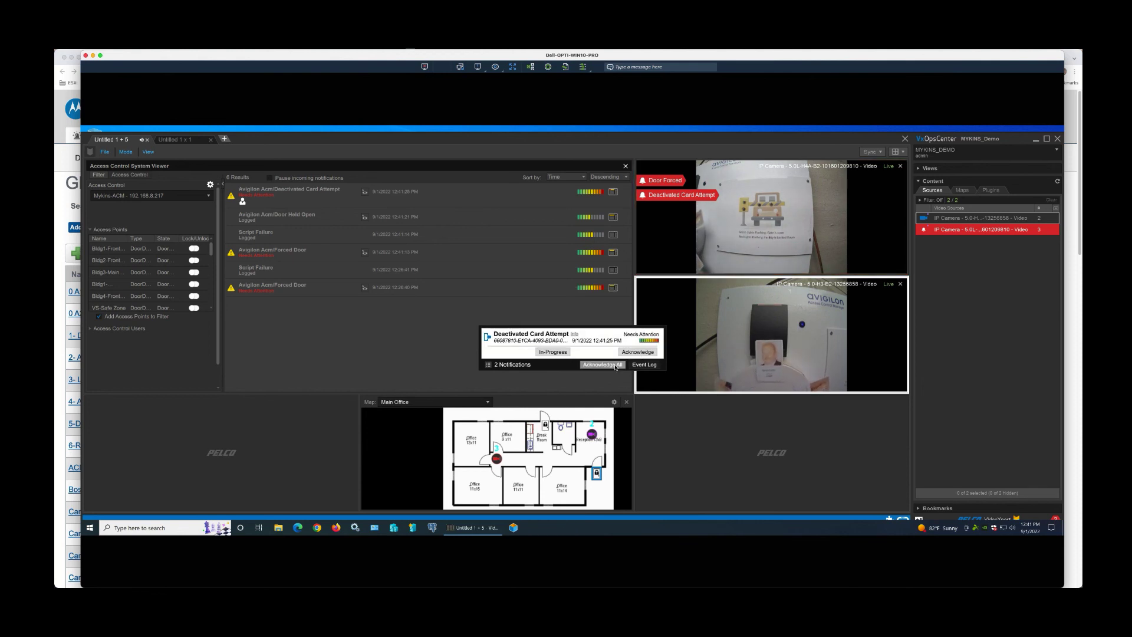
pyautogui.click(615, 365)
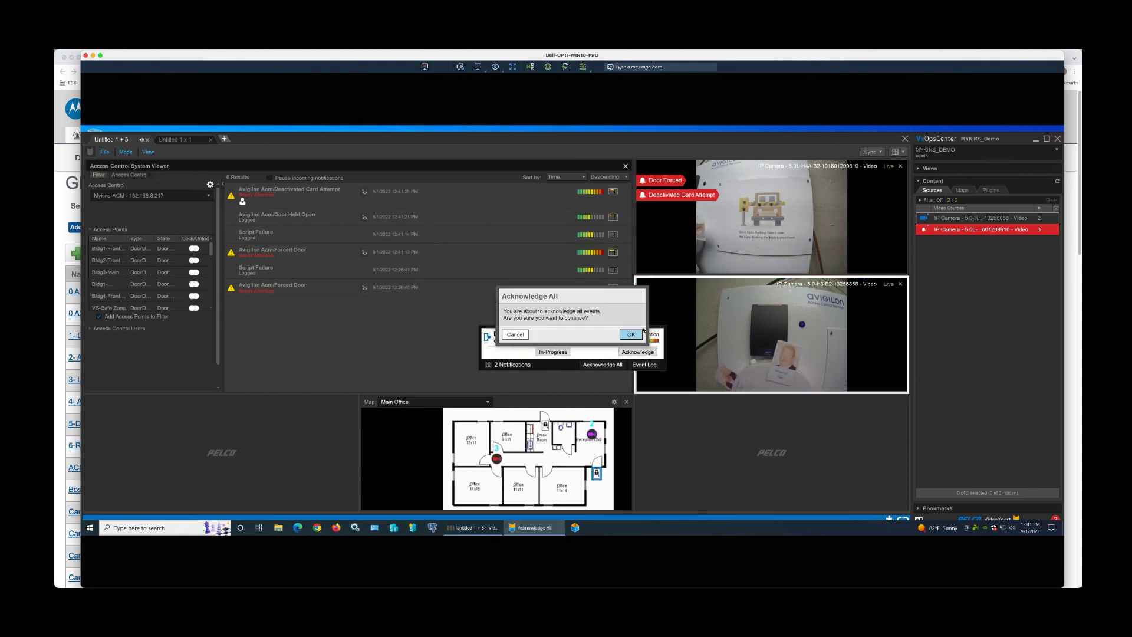
pyautogui.click(632, 335)
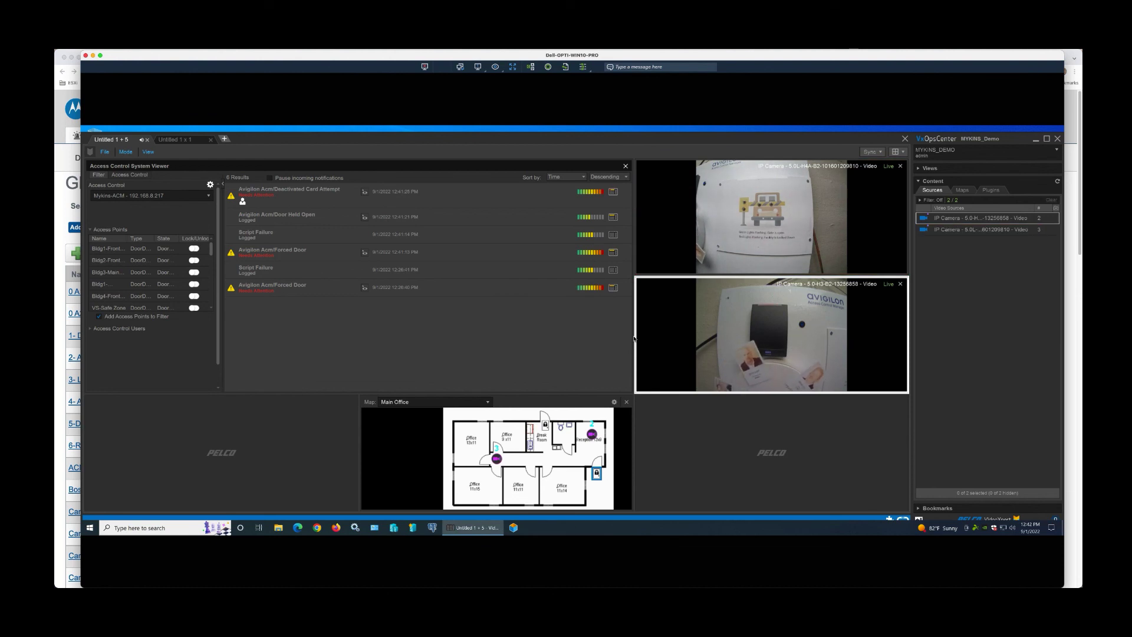
# Step: Load the Access Control Manager plugin into the empty Untitled 1 x 1 workspace
pyautogui.click(177, 141)
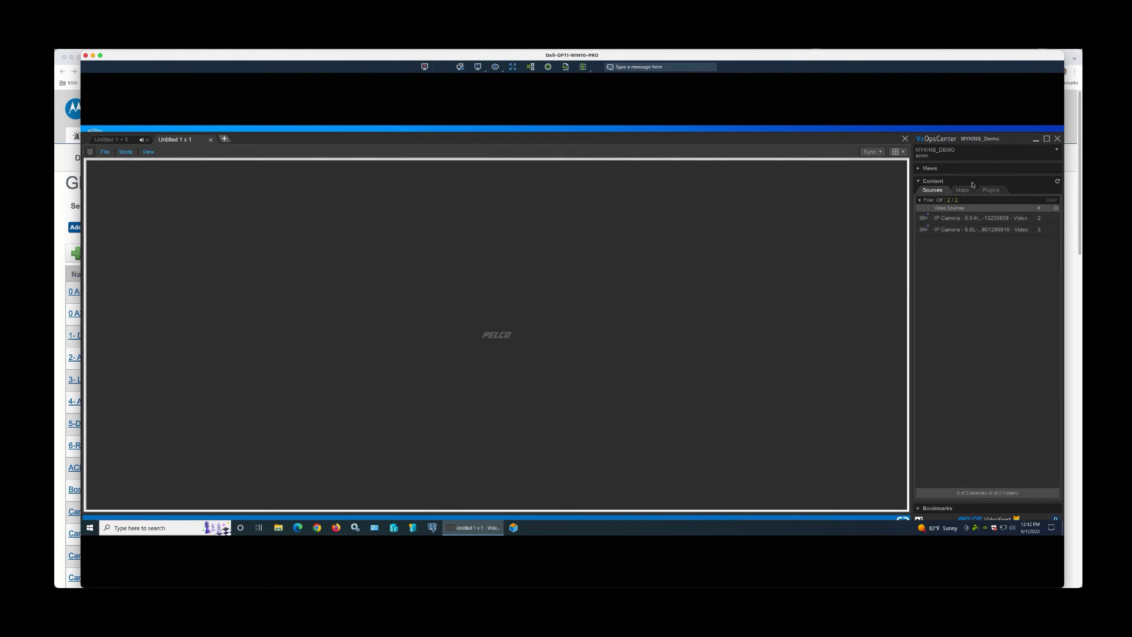
pyautogui.click(991, 191)
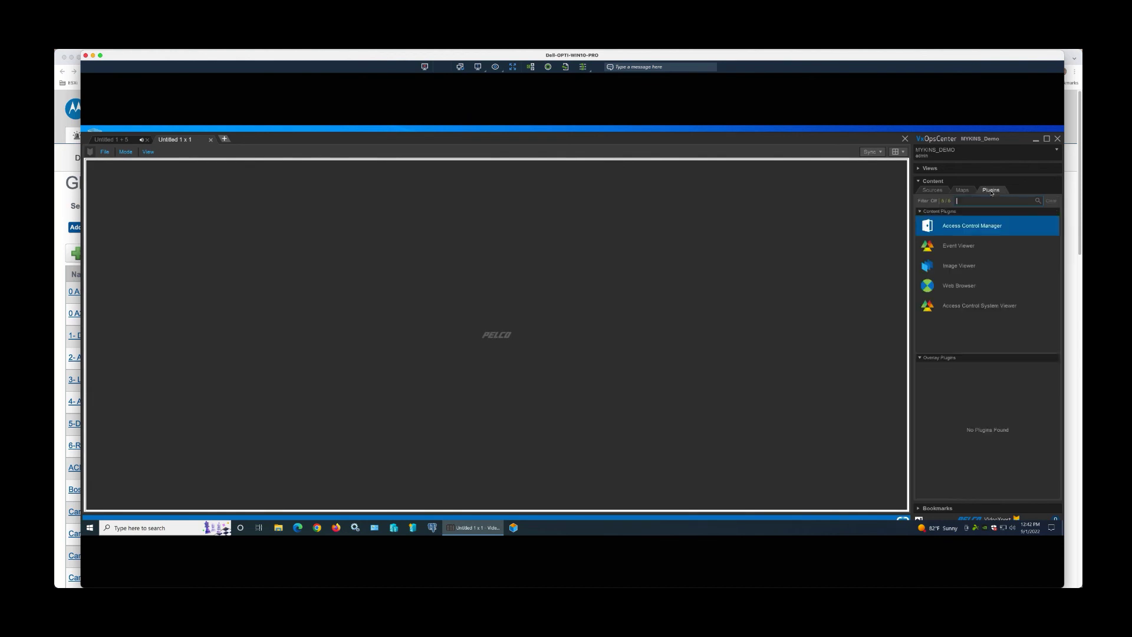
pyautogui.click(979, 224)
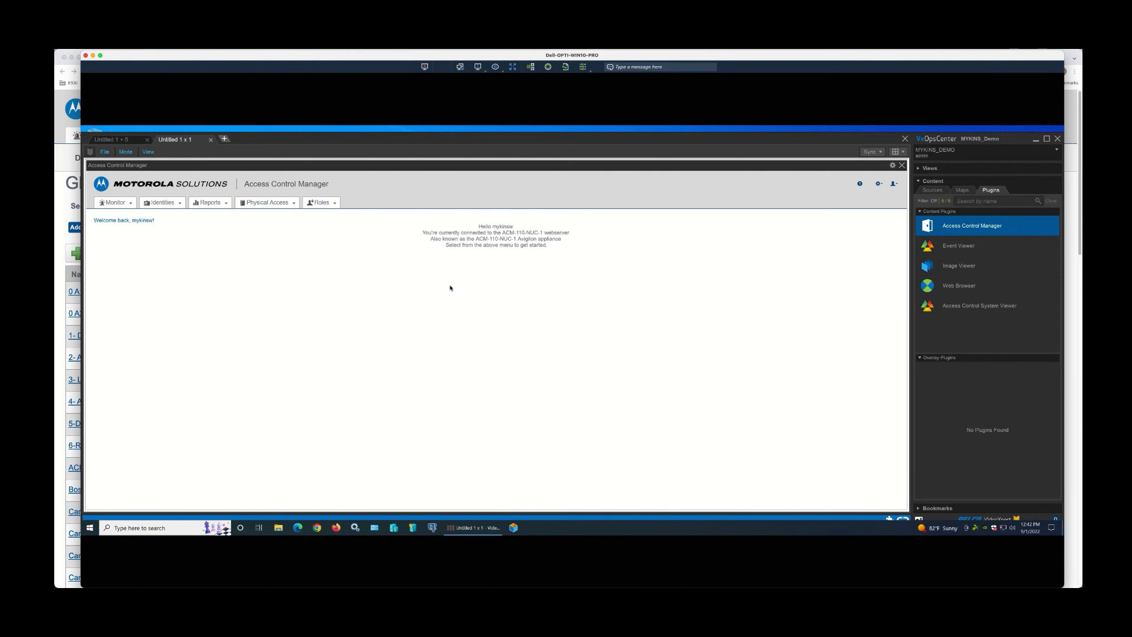
# Step: Look up identities by the letter H, open the Sales staff member's record, and view its assigned roles and tokens
pyautogui.click(162, 203)
pyautogui.click(161, 216)
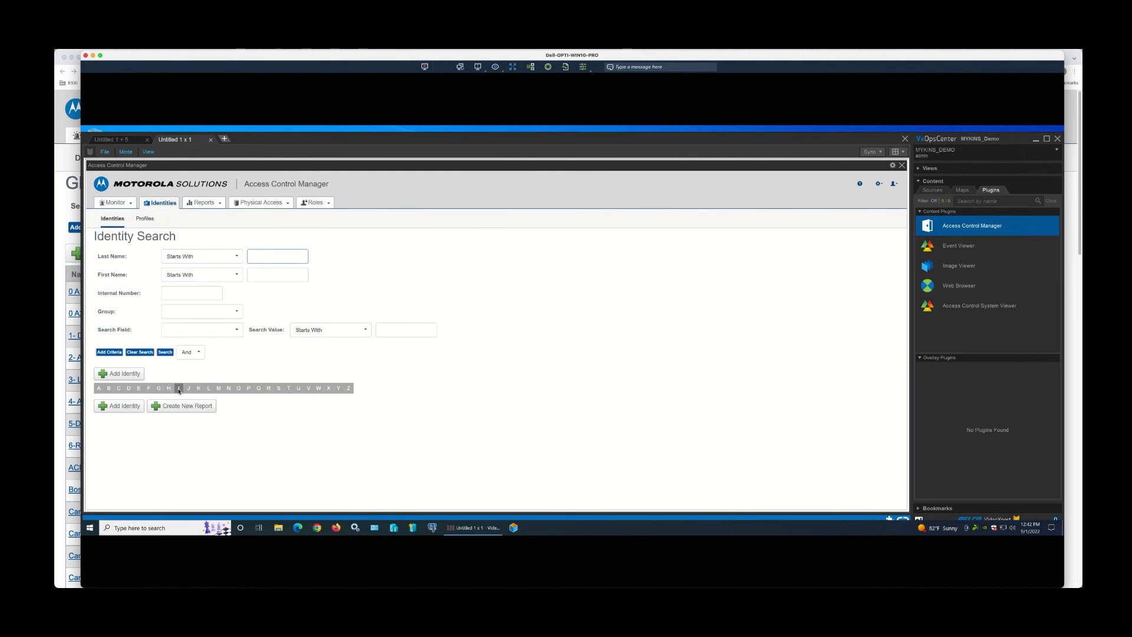
pyautogui.click(179, 389)
pyautogui.click(170, 392)
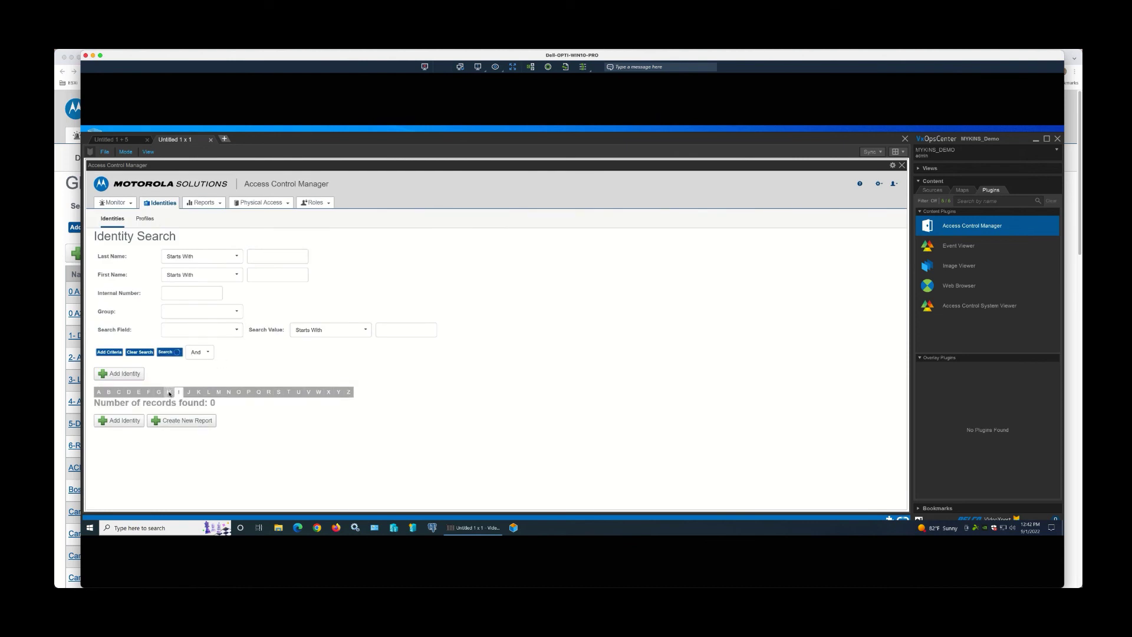
pyautogui.click(127, 436)
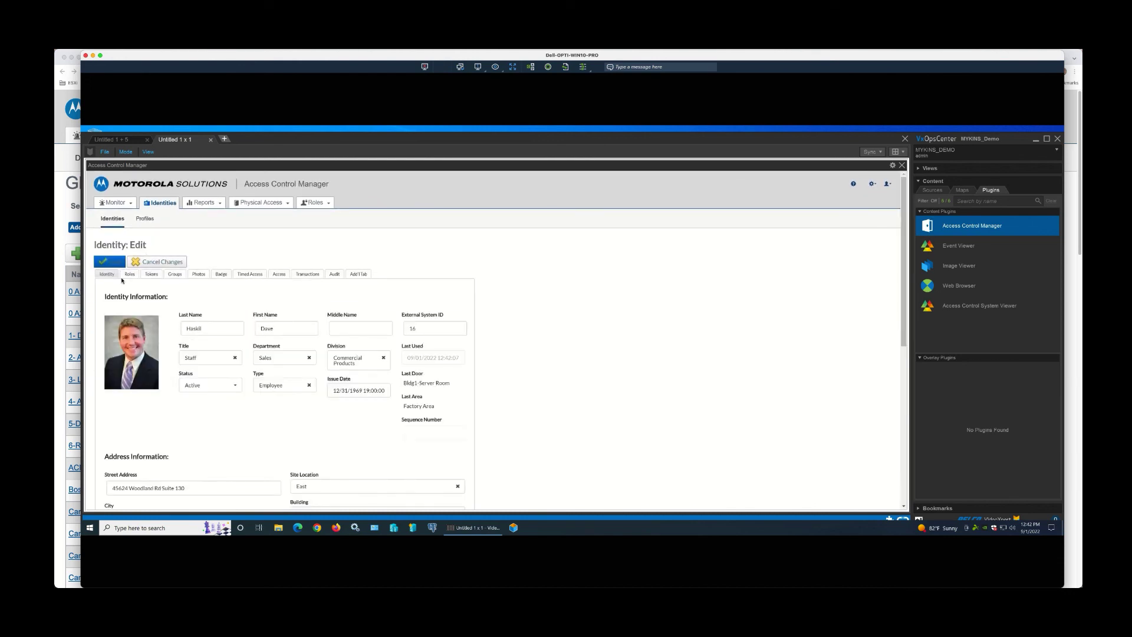
pyautogui.click(130, 274)
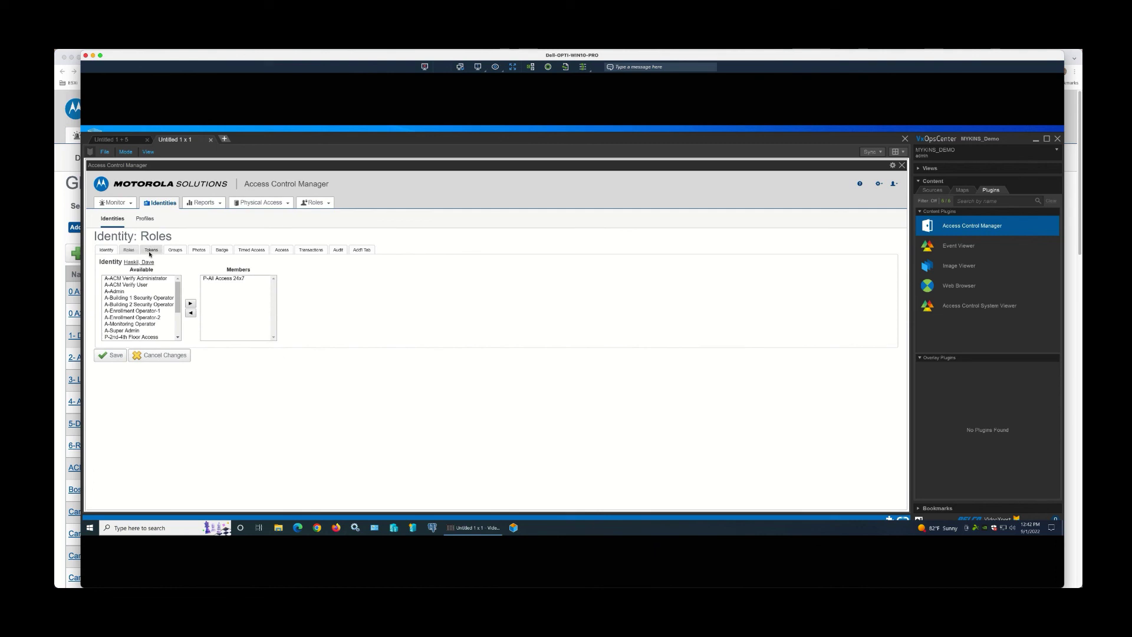
pyautogui.click(151, 250)
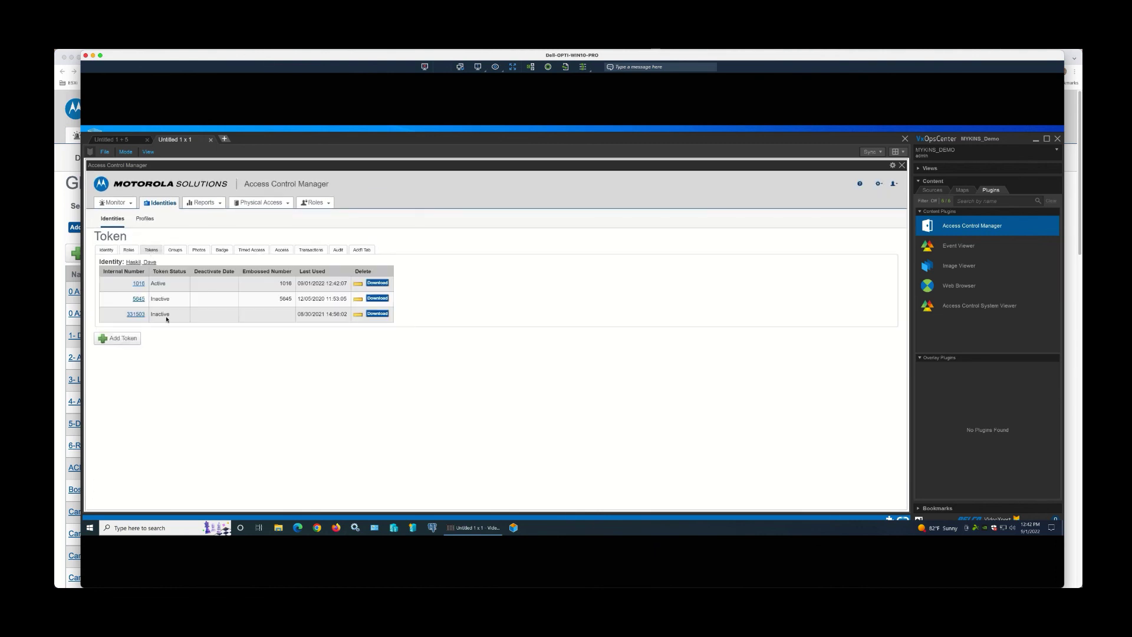